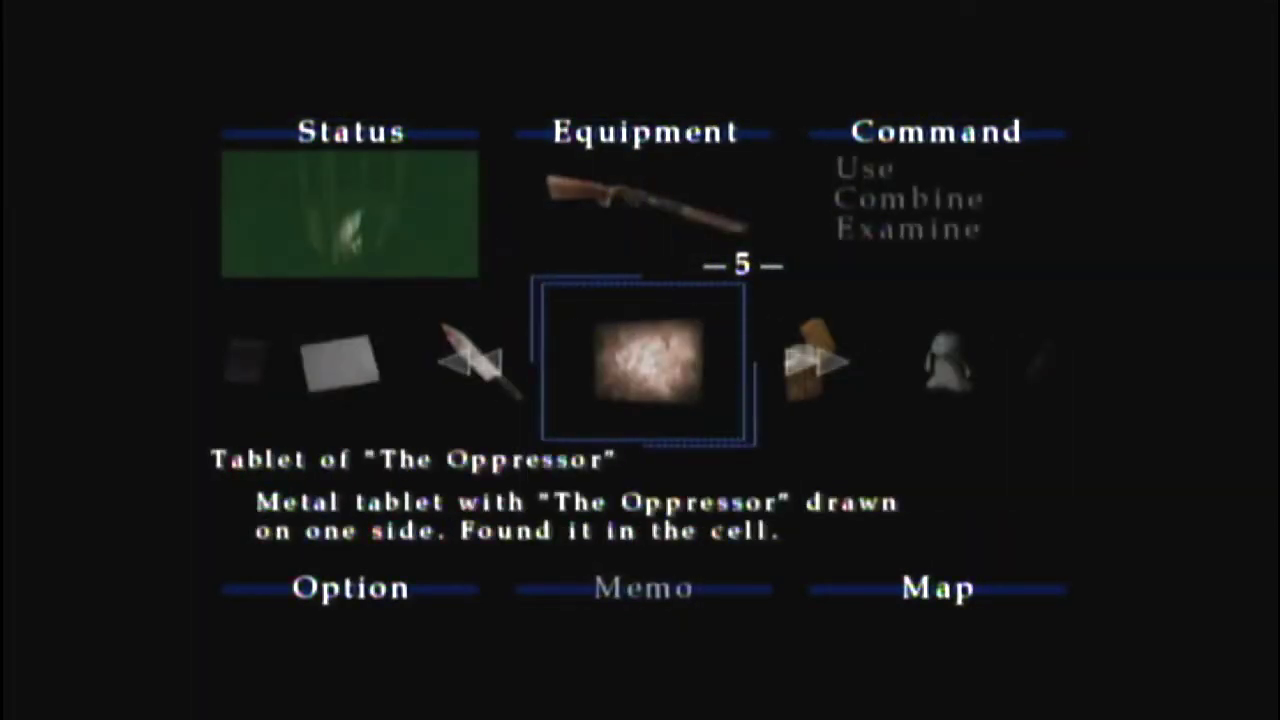
key("Return")
key("Return")
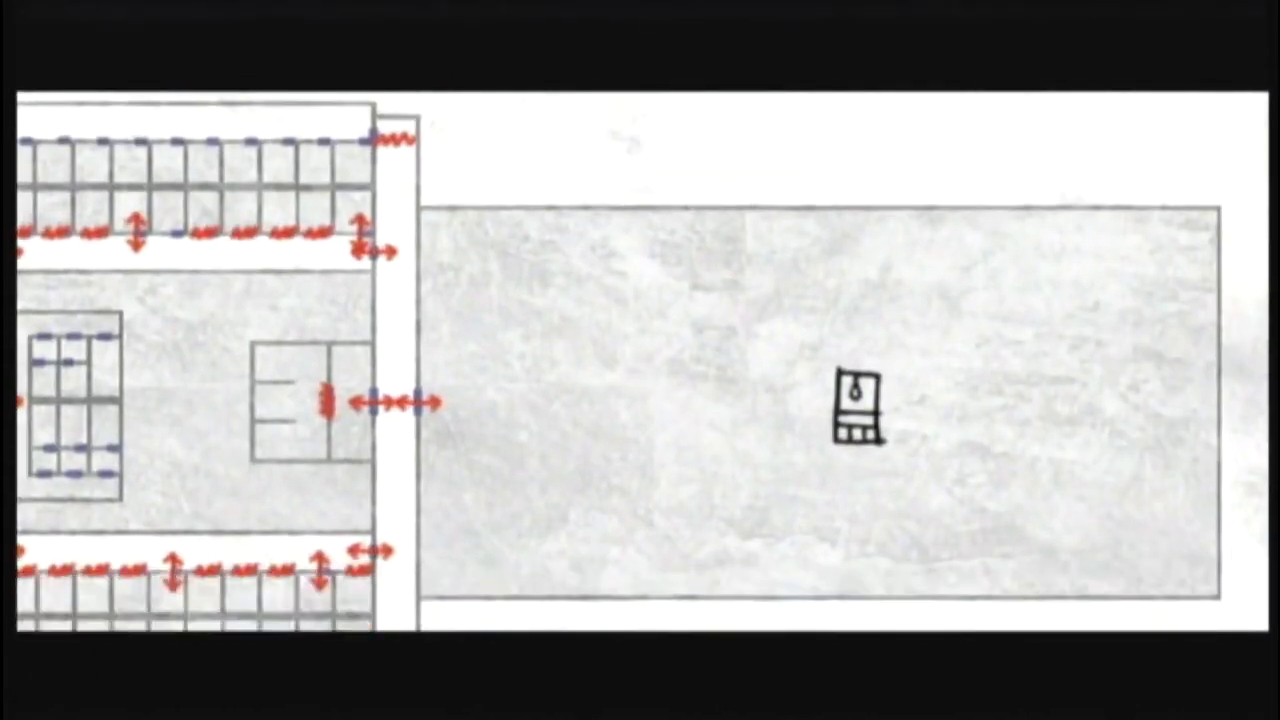
key("Left")
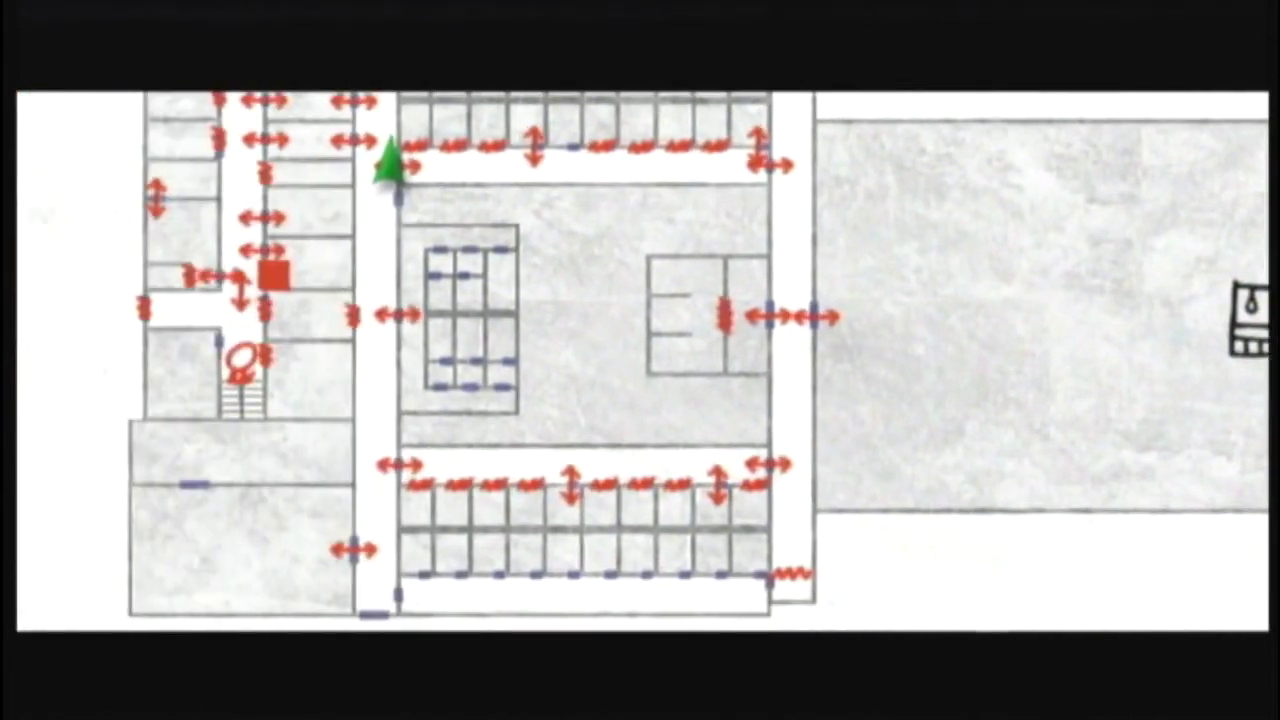